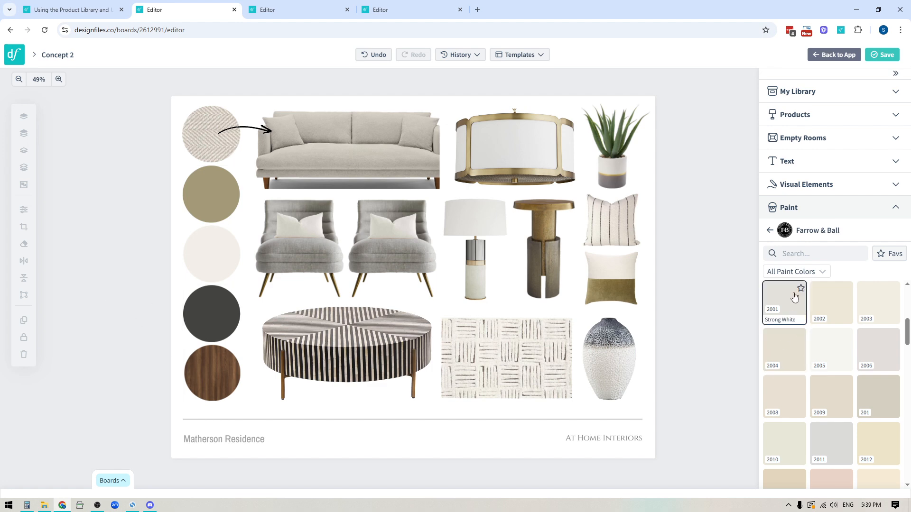
- Reopen the Farrow & Ball paint collection and look through its color family filter options
{"action": "left_click", "coordinate": [891, 207]}
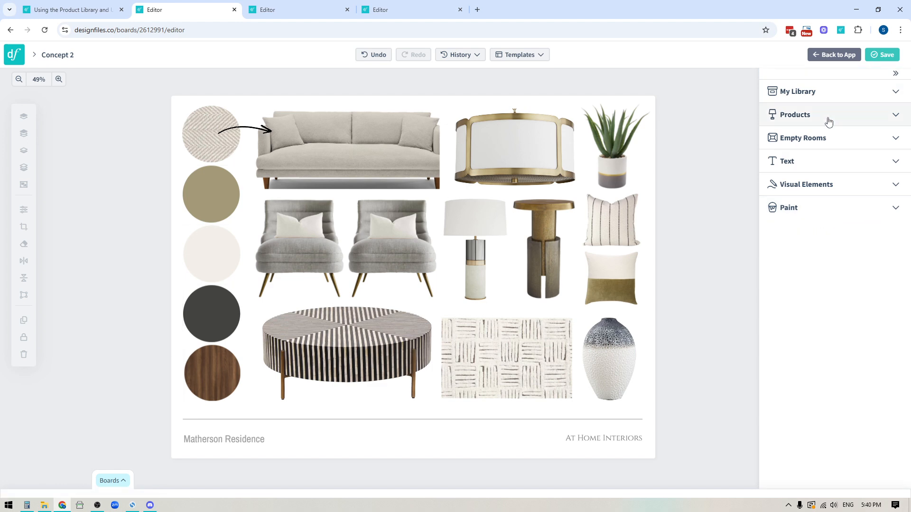
{"action": "left_click", "coordinate": [793, 211]}
{"action": "left_click", "coordinate": [773, 231]}
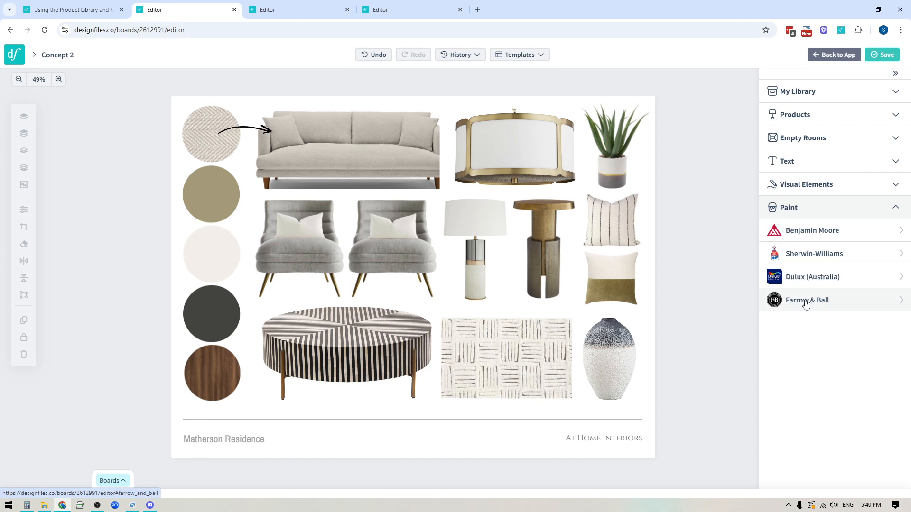
{"action": "left_click", "coordinate": [803, 301]}
{"action": "scroll", "coordinate": [825, 351], "scroll_direction": "up", "scroll_amount": 4}
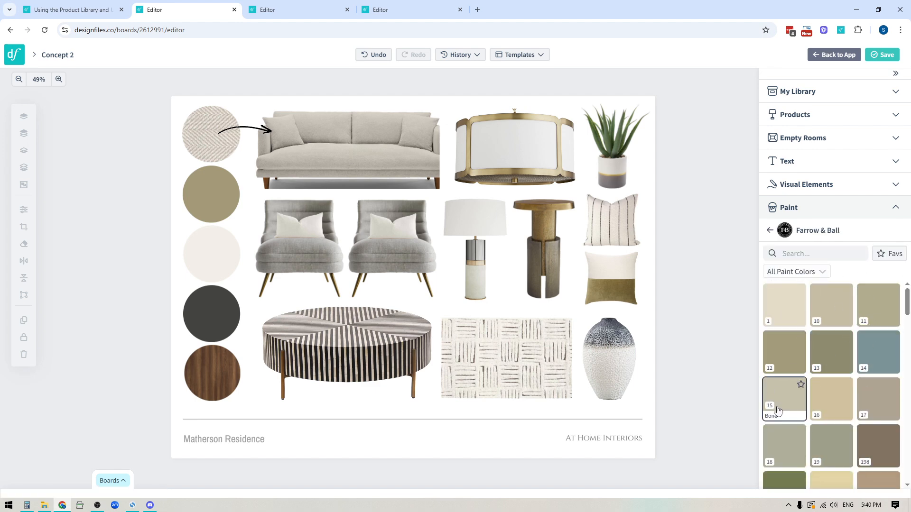
{"action": "left_click", "coordinate": [823, 272]}
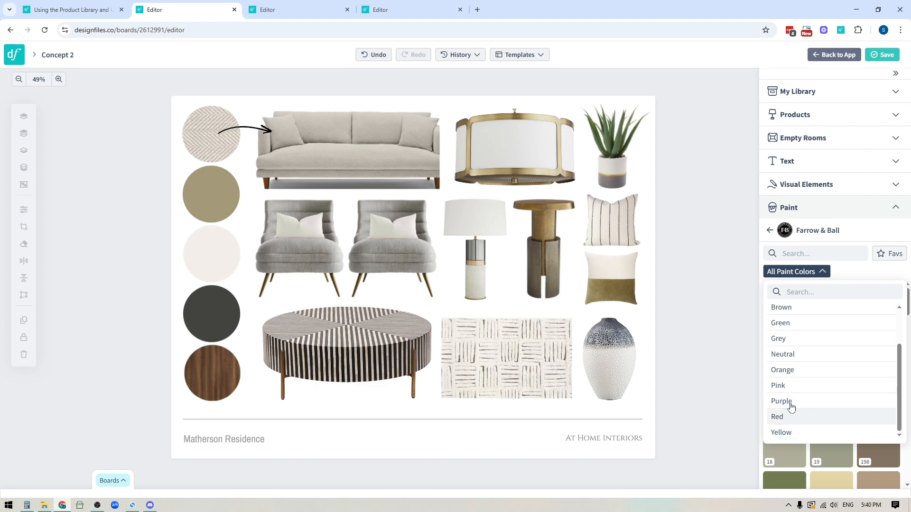
{"action": "left_click", "coordinate": [851, 276]}
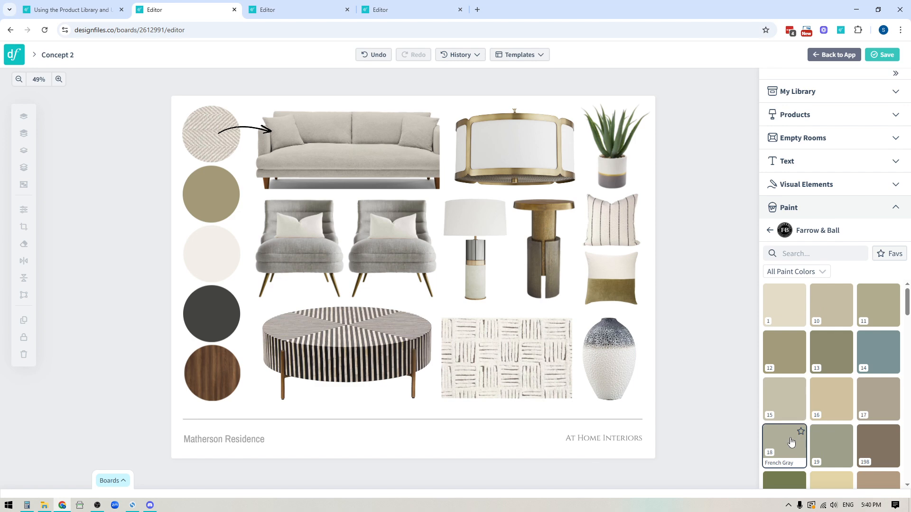
- Add Berrington Blue, Lichen and Bone paint swatches to the empty canvas area beside the board
{"action": "scroll", "coordinate": [834, 366], "scroll_direction": "down", "scroll_amount": 1}
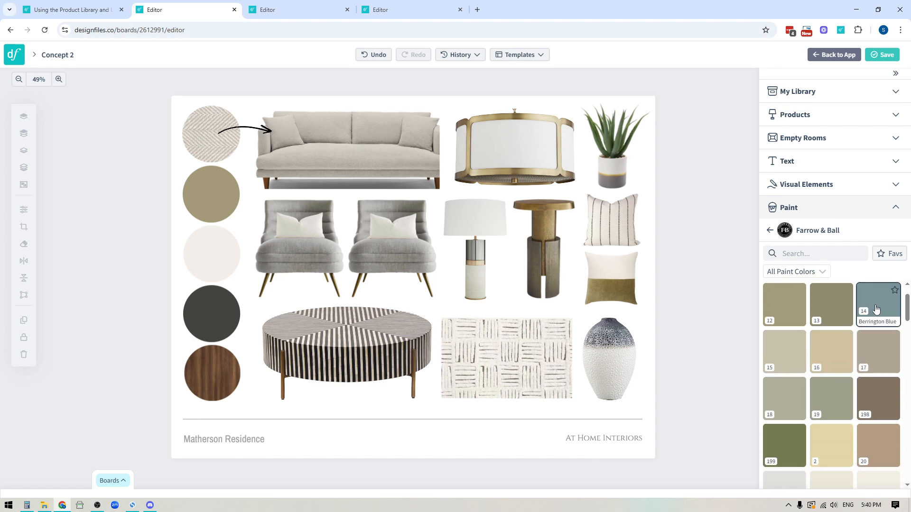
{"action": "mouse_move", "coordinate": [877, 308]}
{"action": "left_mouse_down"}
{"action": "mouse_move", "coordinate": [547, 234]}
{"action": "mouse_move", "coordinate": [116, 247]}
{"action": "left_mouse_up"}
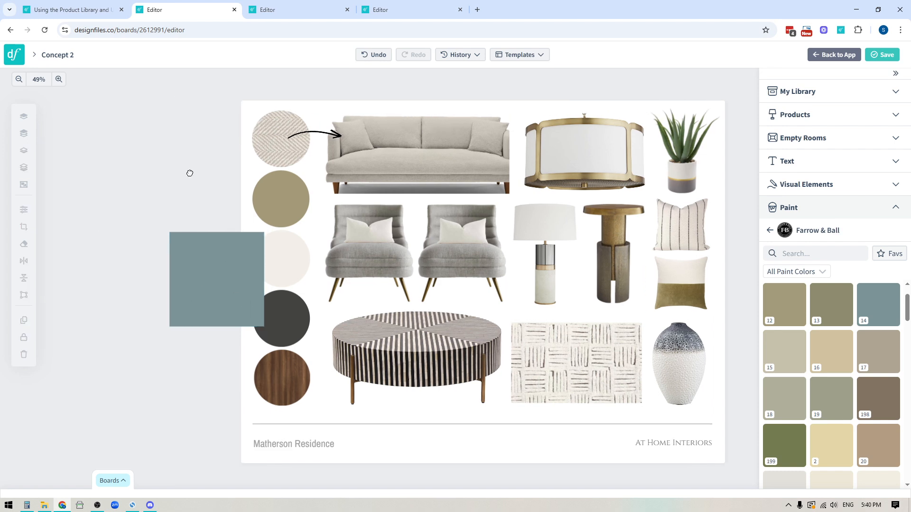
{"action": "left_click", "coordinate": [217, 297]}
{"action": "left_click_drag", "start_coordinate": [217, 298], "coordinate": [157, 206]}
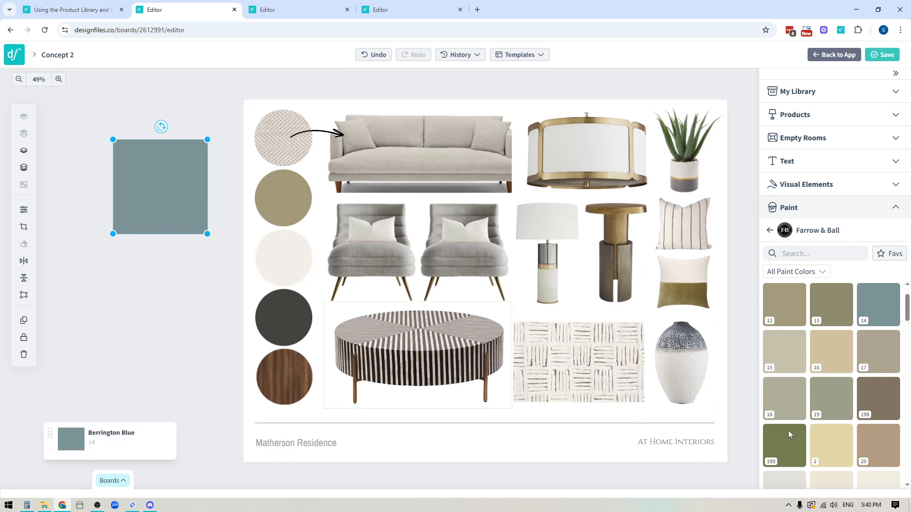
{"action": "mouse_move", "coordinate": [831, 399]}
{"action": "left_mouse_down"}
{"action": "mouse_move", "coordinate": [258, 309]}
{"action": "mouse_move", "coordinate": [146, 264]}
{"action": "left_mouse_up"}
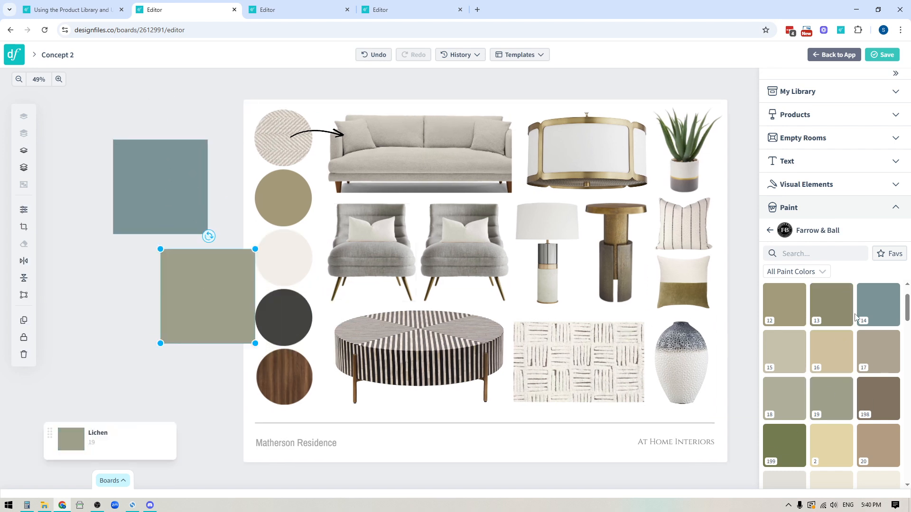
{"action": "left_click_drag", "start_coordinate": [785, 358], "coordinate": [79, 309]}
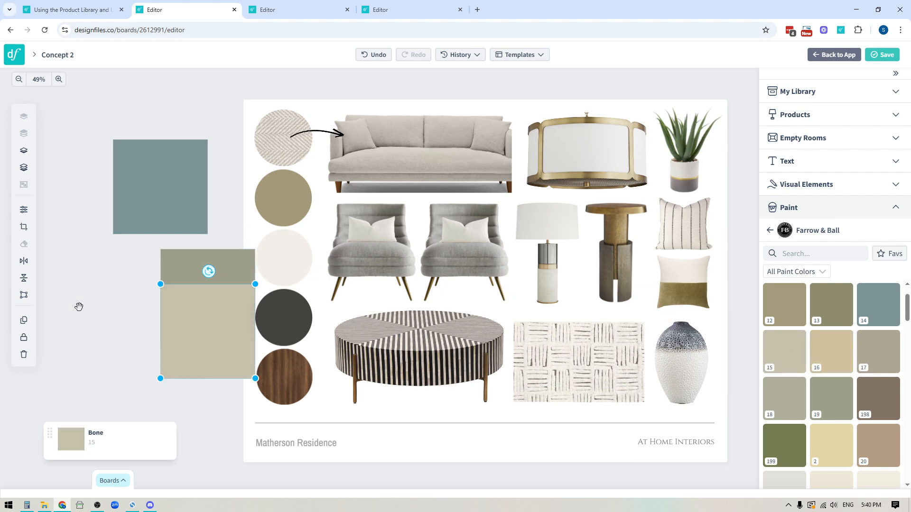
{"action": "left_click_drag", "start_coordinate": [251, 298], "coordinate": [99, 327]}
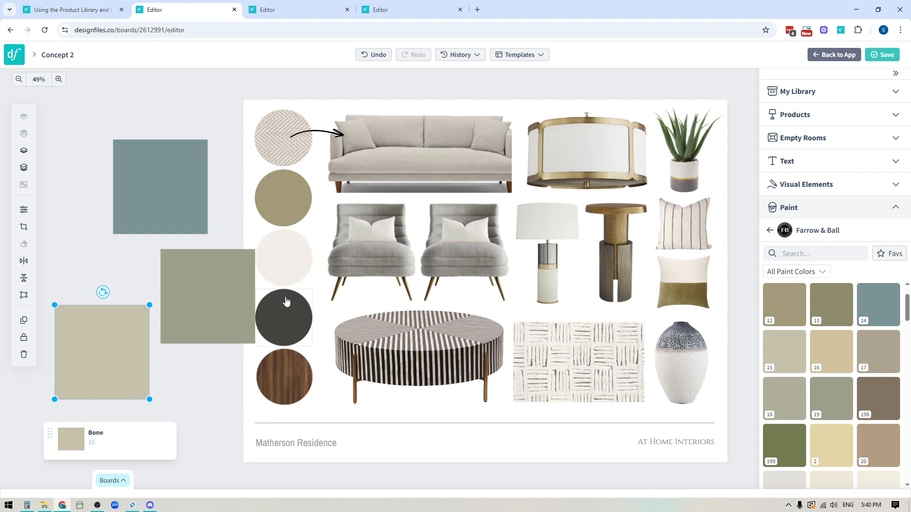
- Align the Berrington Blue, Lichen and Bone swatches in one vertical column with small, even gaps
{"action": "left_click", "coordinate": [164, 194]}
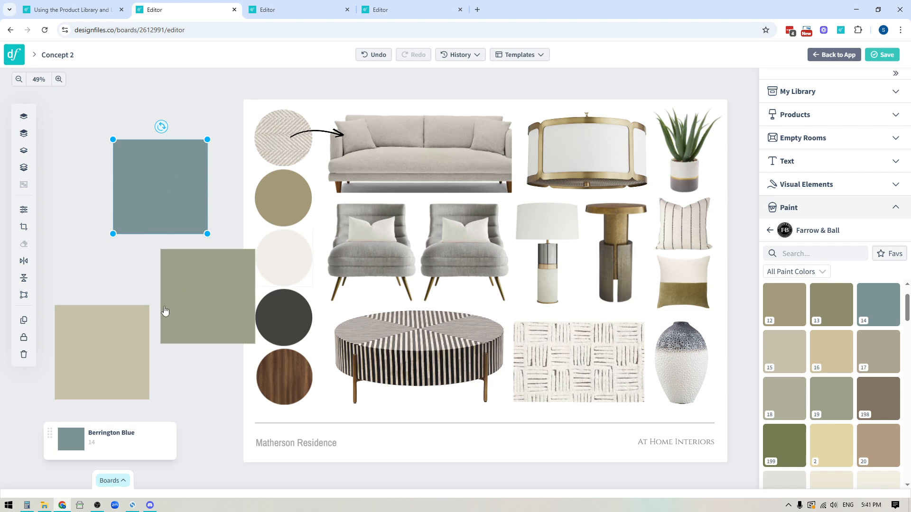
{"action": "left_click_drag", "start_coordinate": [81, 327], "coordinate": [70, 360]}
{"action": "left_click", "coordinate": [208, 278]}
{"action": "left_click_drag", "start_coordinate": [207, 278], "coordinate": [160, 266]}
{"action": "mouse_move", "coordinate": [60, 356]}
{"action": "left_mouse_down"}
{"action": "mouse_move", "coordinate": [125, 363]}
{"action": "mouse_move", "coordinate": [141, 351]}
{"action": "mouse_move", "coordinate": [194, 360]}
{"action": "left_mouse_up"}
{"action": "key", "text": "Up"}
{"action": "key", "text": "Up"}
{"action": "key", "text": "Up"}
{"action": "key", "text": "Up"}
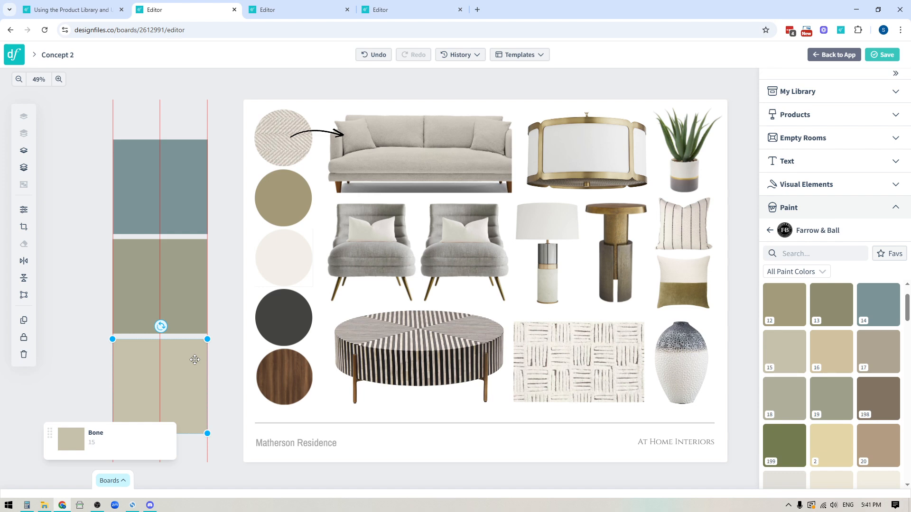
{"action": "left_click", "coordinate": [222, 271]}
- Scale the three swatches down together to about 236 by 731 and move them next to the board
{"action": "left_click", "coordinate": [174, 186]}
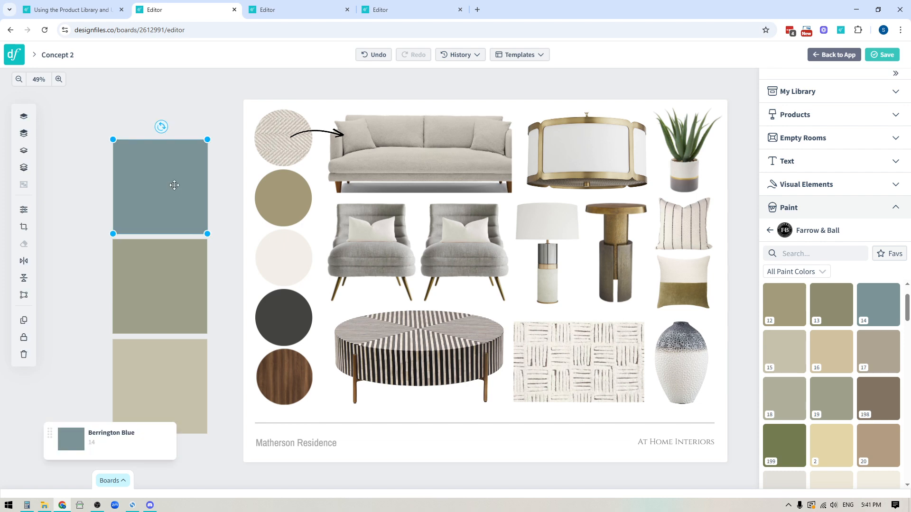
{"action": "left_click", "coordinate": [157, 285], "text": "shift"}
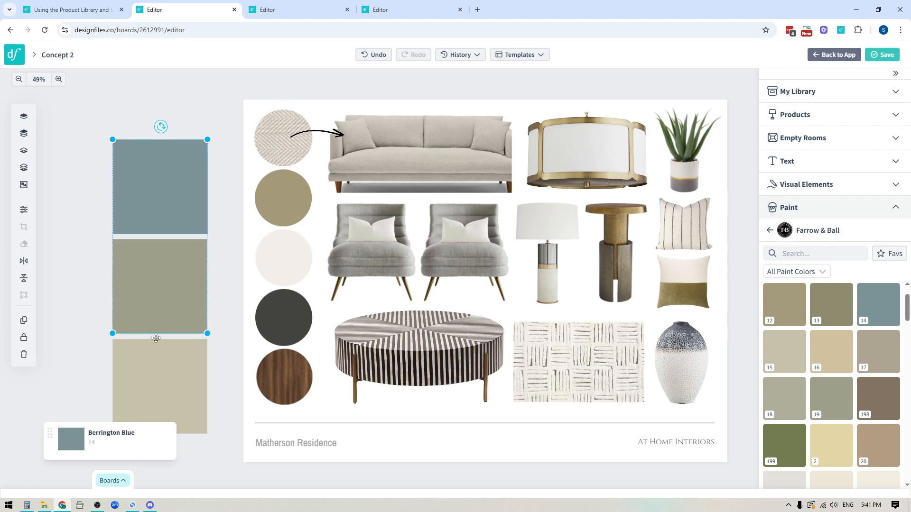
{"action": "left_click", "coordinate": [160, 358], "text": "shift"}
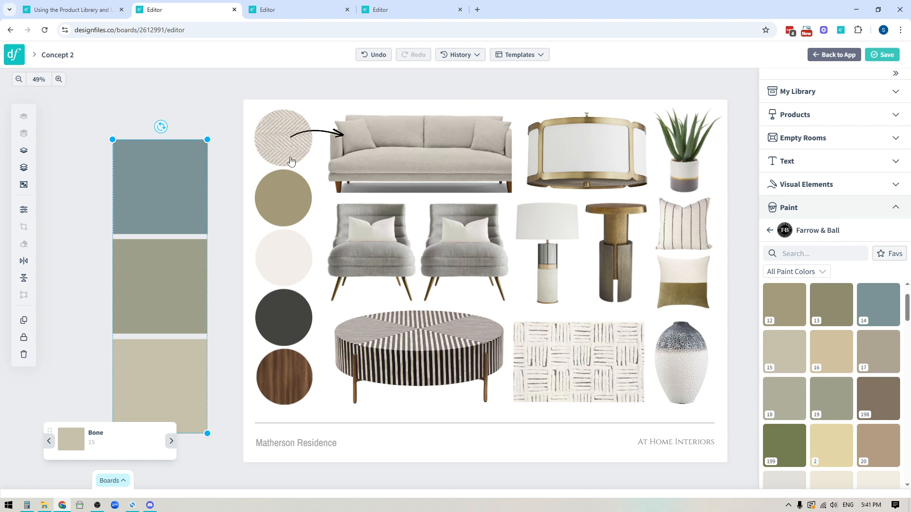
{"action": "left_click_drag", "start_coordinate": [157, 280], "coordinate": [138, 249]}
{"action": "left_click_drag", "start_coordinate": [188, 404], "coordinate": [162, 322]}
{"action": "mouse_move", "coordinate": [129, 96]}
{"action": "left_mouse_down"}
{"action": "mouse_move", "coordinate": [241, 187]}
{"action": "mouse_move", "coordinate": [247, 215]}
{"action": "mouse_move", "coordinate": [236, 233]}
{"action": "mouse_move", "coordinate": [220, 140]}
{"action": "mouse_move", "coordinate": [145, 93]}
{"action": "mouse_move", "coordinate": [127, 97]}
{"action": "left_mouse_up"}
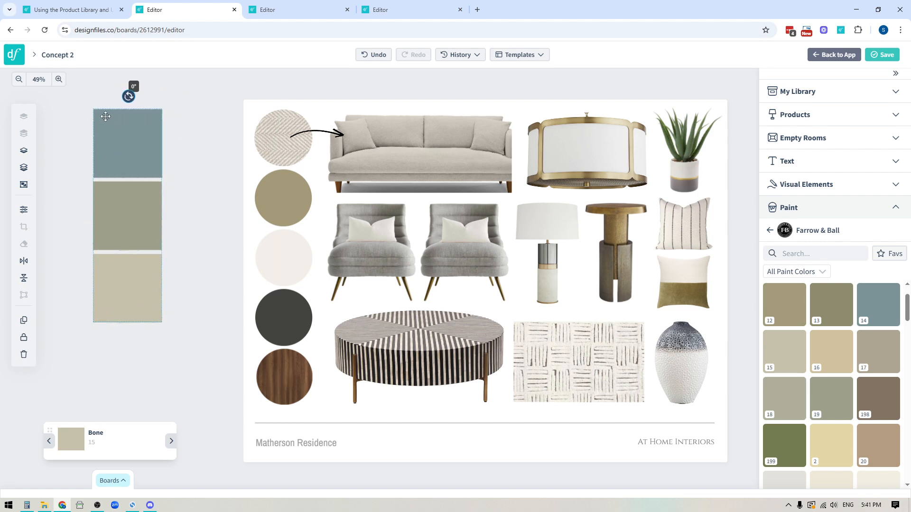
{"action": "left_click_drag", "start_coordinate": [139, 146], "coordinate": [177, 170]}
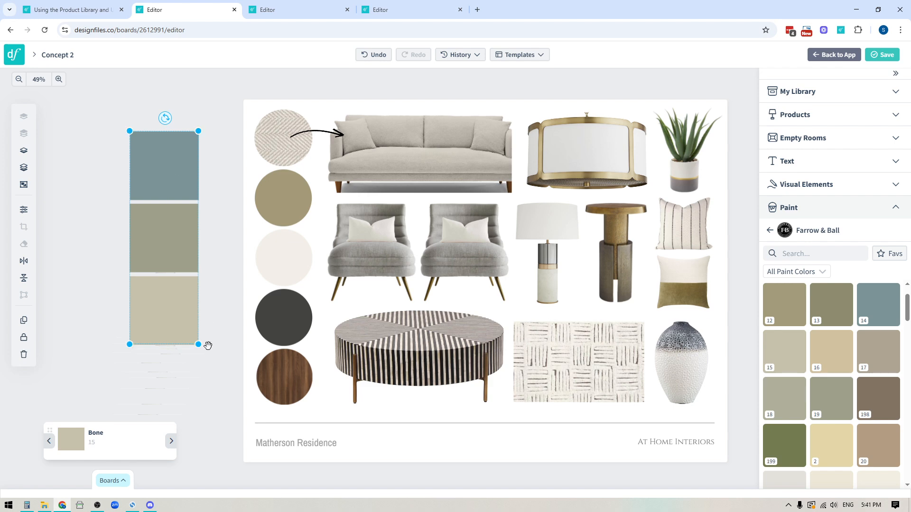
{"action": "left_click_drag", "start_coordinate": [203, 346], "coordinate": [172, 309]}
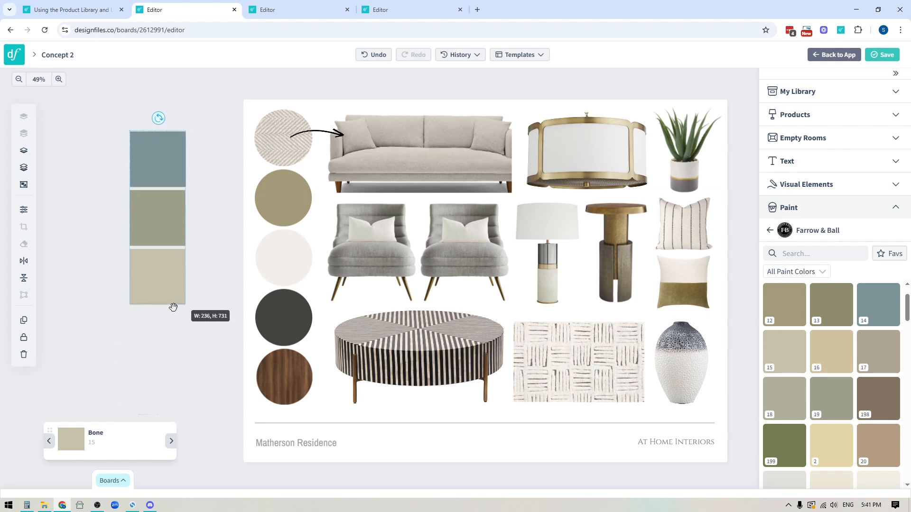
{"action": "left_click_drag", "start_coordinate": [171, 222], "coordinate": [201, 206]}
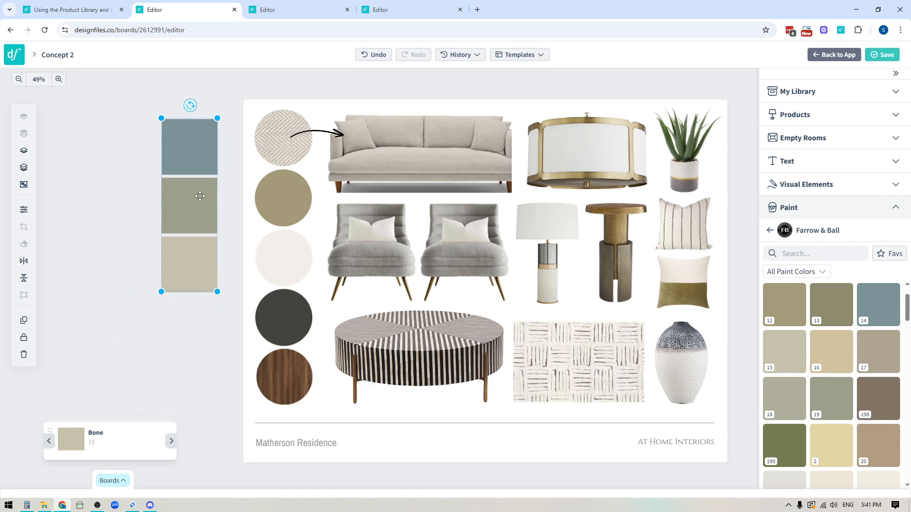
{"action": "left_click", "coordinate": [139, 202]}
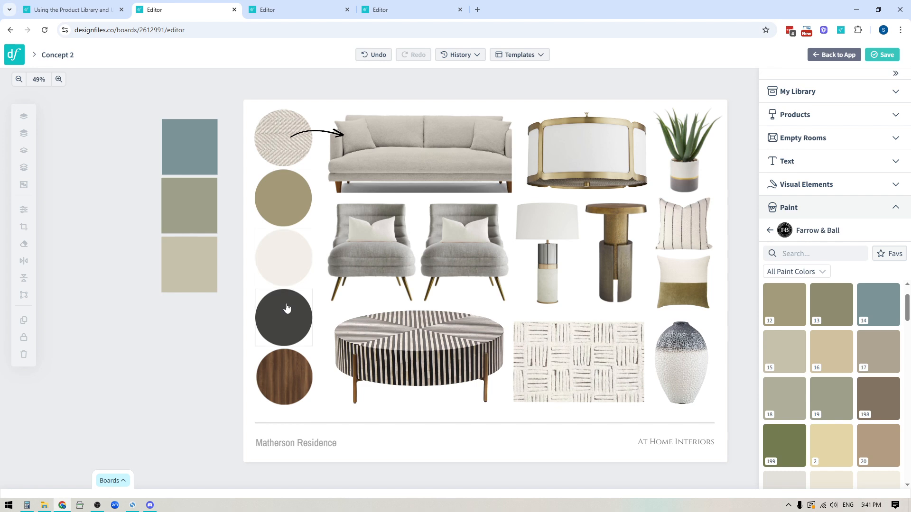
- Crop the Berrington Blue swatch to a circle
{"action": "left_click", "coordinate": [203, 163]}
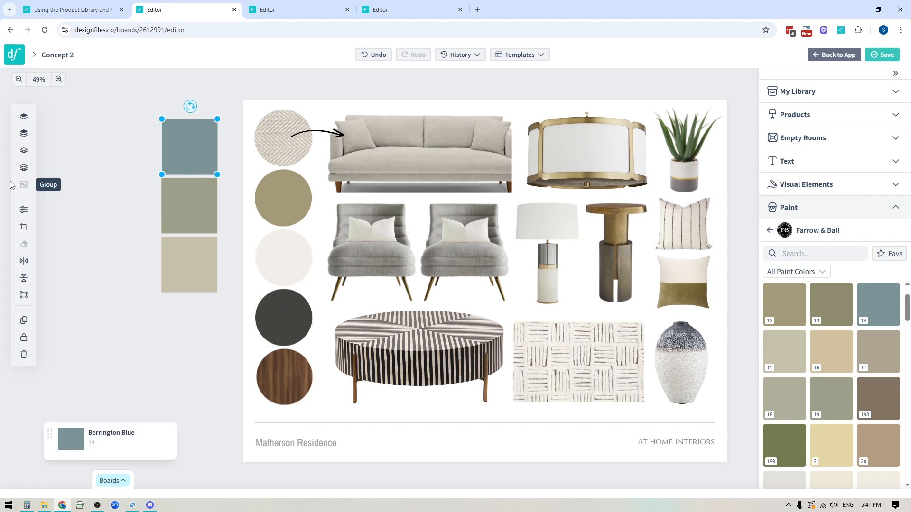
{"action": "left_click", "coordinate": [24, 226]}
{"action": "left_click", "coordinate": [100, 247]}
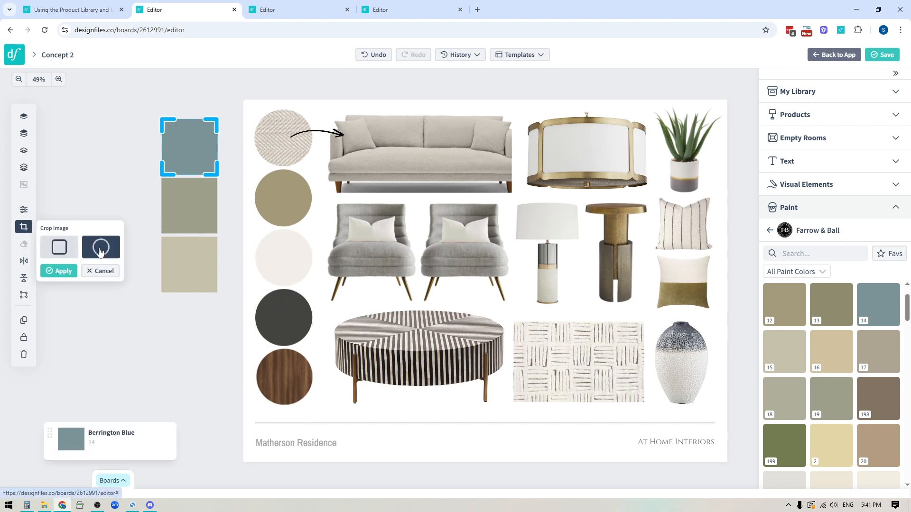
{"action": "left_click", "coordinate": [59, 271]}
- Crop the Lichen swatch to a circle
{"action": "left_click", "coordinate": [167, 226]}
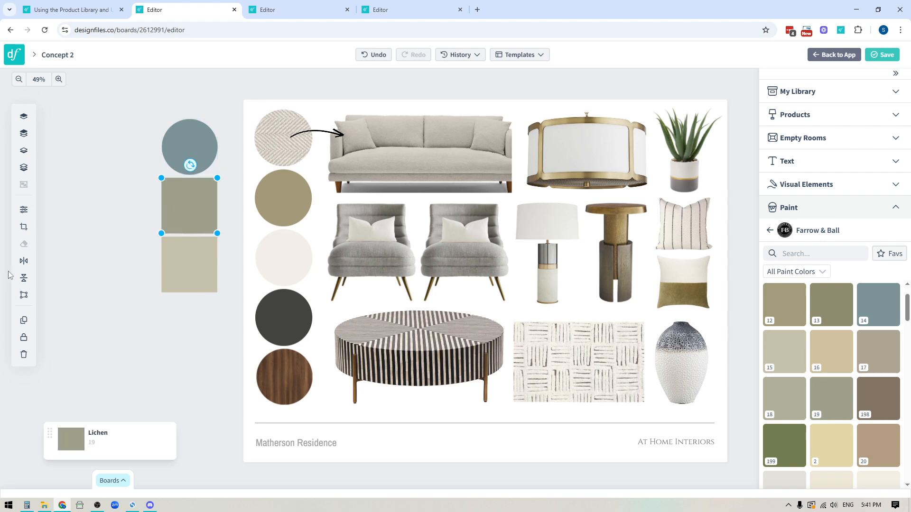
{"action": "left_click", "coordinate": [24, 227]}
{"action": "left_click", "coordinate": [101, 247]}
{"action": "left_click", "coordinate": [59, 271]}
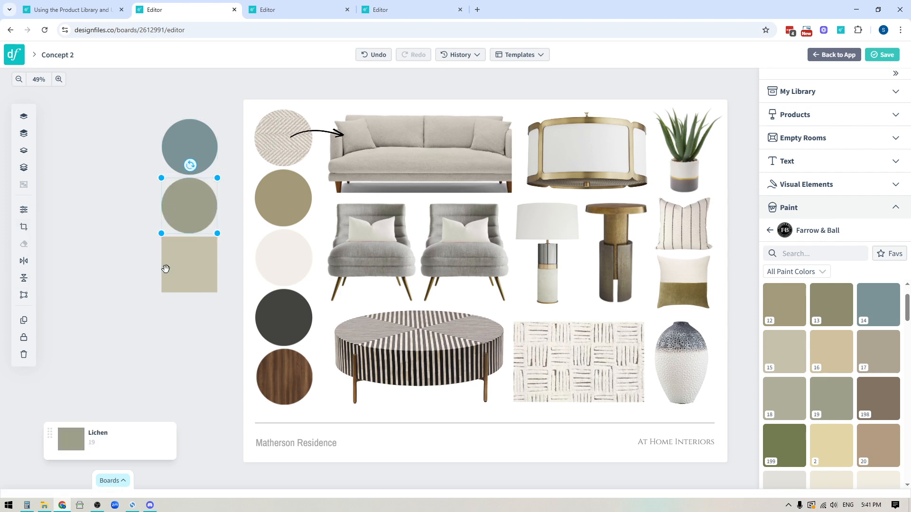
- Crop the Bone swatch to a circle and deselect it
{"action": "left_click", "coordinate": [170, 269]}
{"action": "left_click", "coordinate": [23, 227]}
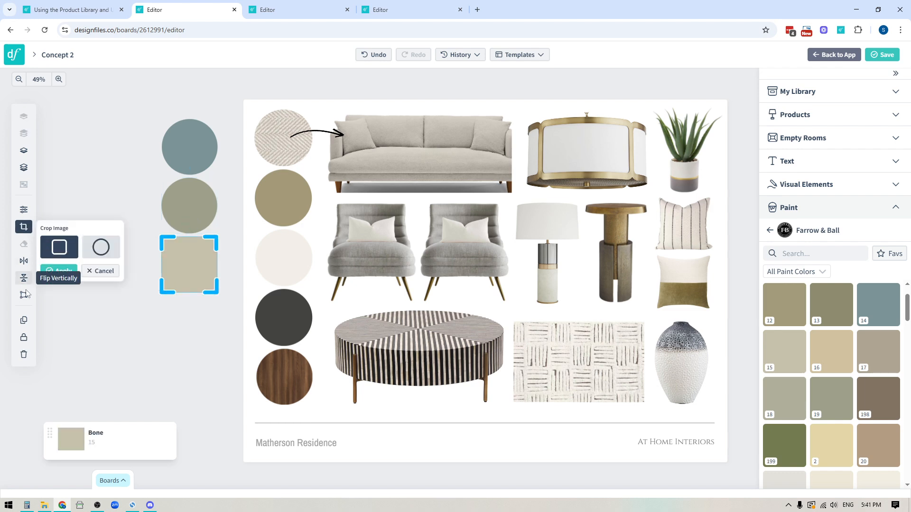
{"action": "left_click", "coordinate": [101, 247]}
{"action": "left_click", "coordinate": [61, 275]}
{"action": "left_click", "coordinate": [109, 347]}
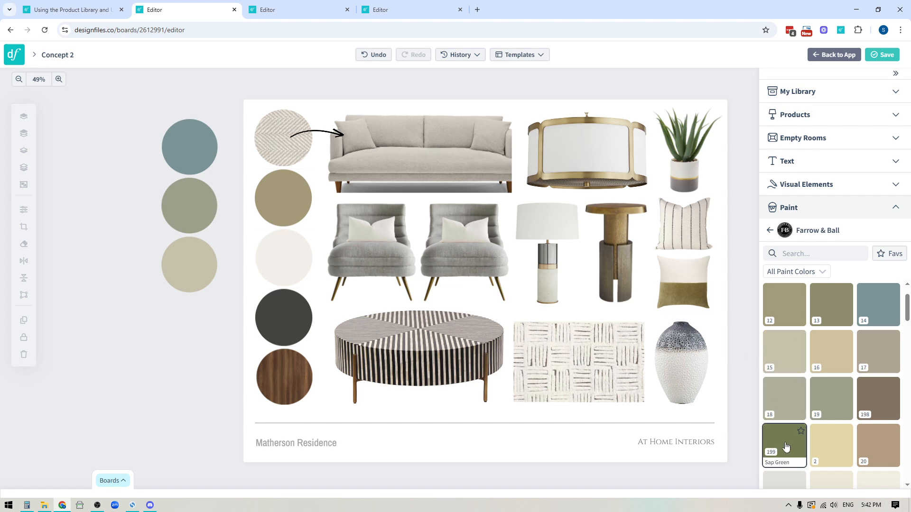
- Replace the upper circle's paint with Sap Green, the middle with Broccoli Brown, and the lower with Light Gray and finally Bone
{"action": "mouse_move", "coordinate": [785, 431]}
{"action": "left_mouse_down"}
{"action": "mouse_move", "coordinate": [185, 147]}
{"action": "mouse_move", "coordinate": [185, 137]}
{"action": "left_mouse_up"}
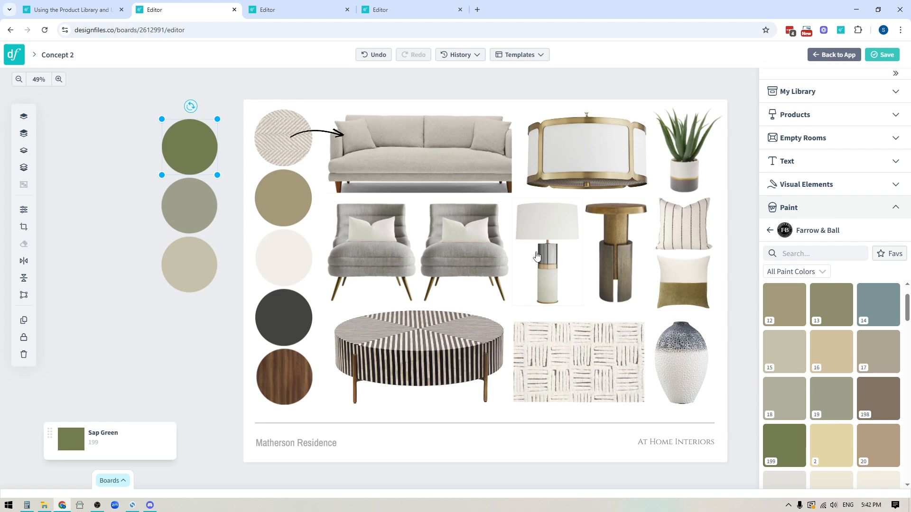
{"action": "left_click_drag", "start_coordinate": [888, 396], "coordinate": [187, 194]}
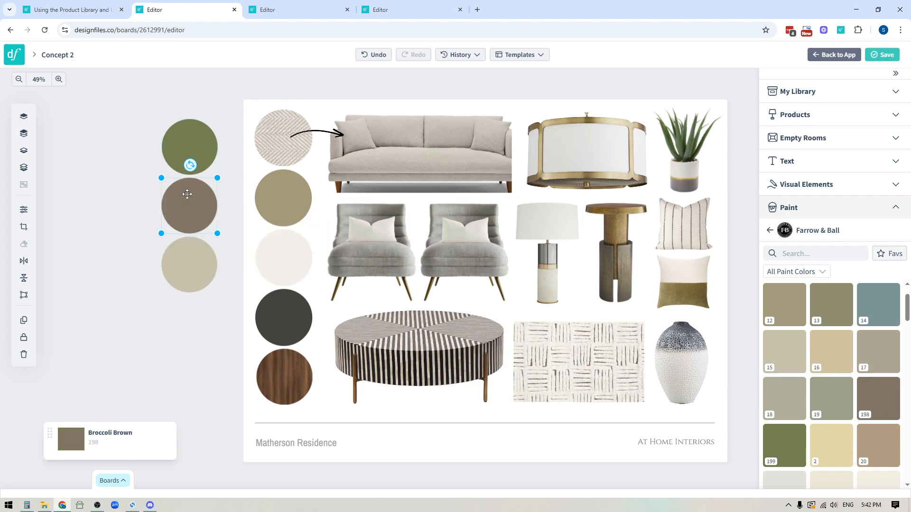
{"action": "mouse_move", "coordinate": [878, 351]}
{"action": "left_mouse_down"}
{"action": "mouse_move", "coordinate": [639, 289]}
{"action": "mouse_move", "coordinate": [182, 264]}
{"action": "left_mouse_up"}
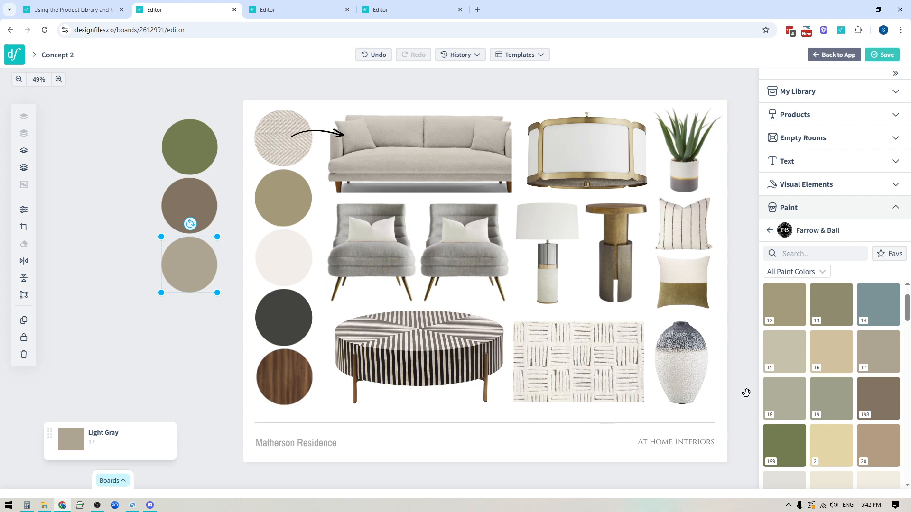
{"action": "mouse_move", "coordinate": [782, 360]}
{"action": "left_mouse_down"}
{"action": "mouse_move", "coordinate": [232, 289]}
{"action": "mouse_move", "coordinate": [190, 256]}
{"action": "left_mouse_up"}
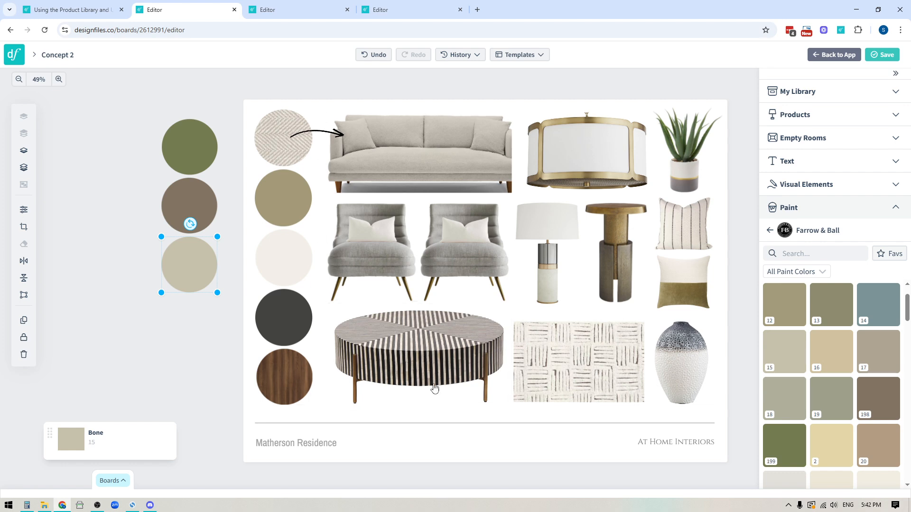
- Switch to the Client Presentation Slide Templates board and view the list of saved templates
{"action": "left_click", "coordinate": [280, 10]}
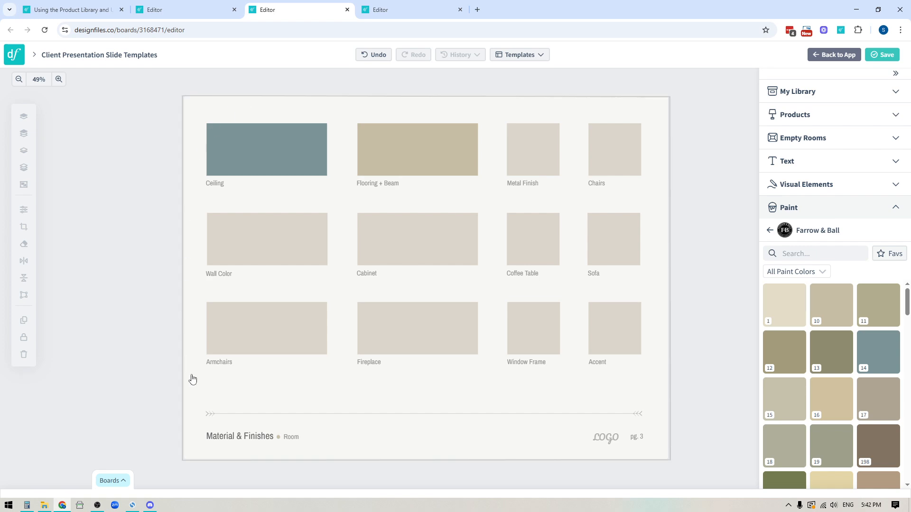
{"action": "left_click", "coordinate": [544, 56]}
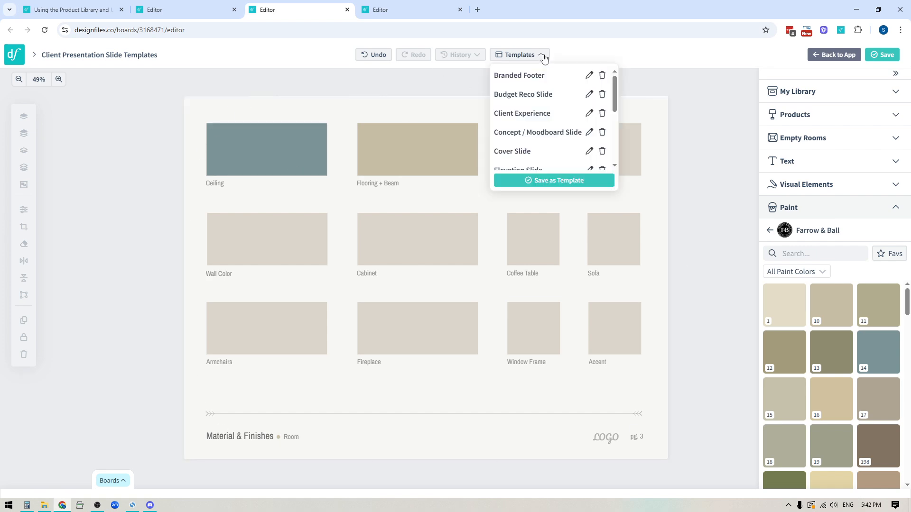
{"action": "left_click", "coordinate": [685, 156]}
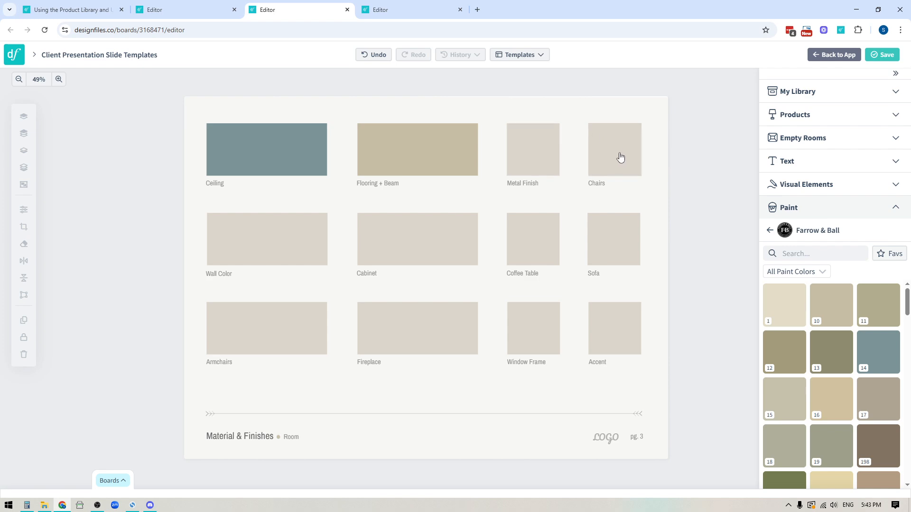
- Replace the Ceiling placeholder with paint color 13 and the Flooring + Beam placeholder with Berrington Blue on the Material & Finishes slide
{"action": "mouse_move", "coordinate": [829, 352]}
{"action": "left_mouse_down"}
{"action": "mouse_move", "coordinate": [335, 145]}
{"action": "mouse_move", "coordinate": [273, 147]}
{"action": "left_mouse_up"}
{"action": "left_click_drag", "start_coordinate": [878, 352], "coordinate": [395, 148]}
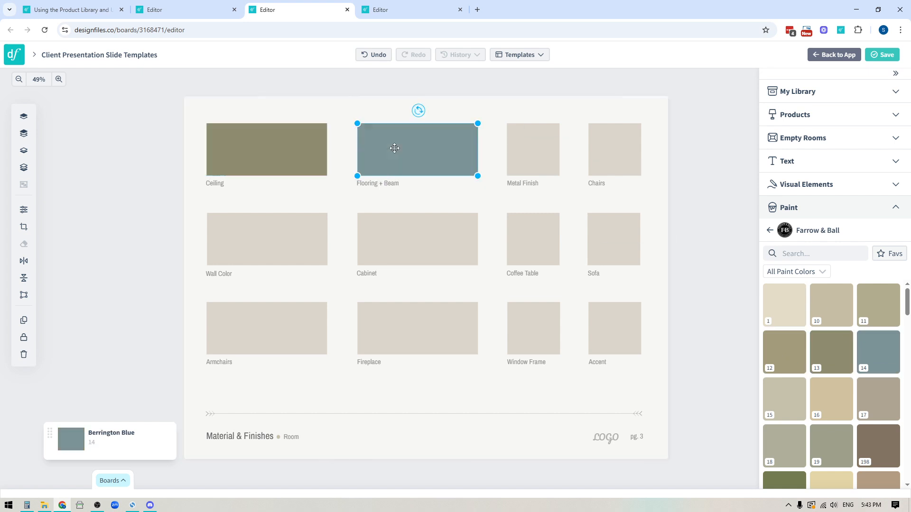